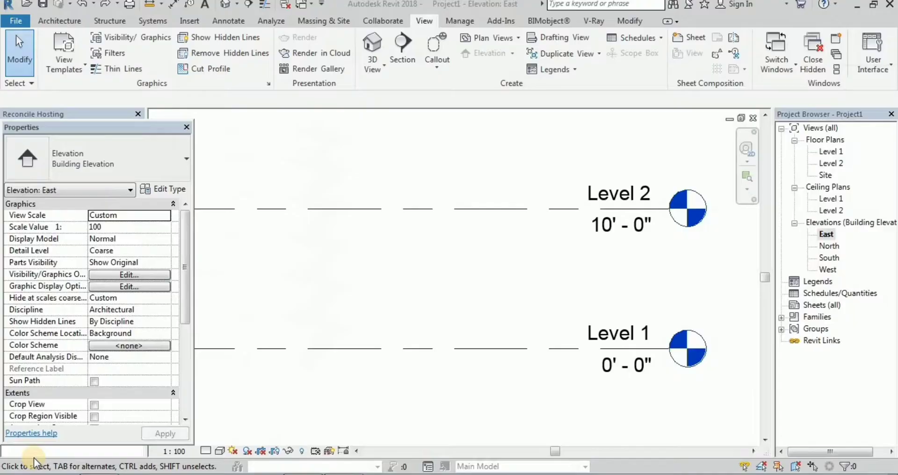
Step: Recentre the level lines in the East elevation view
{"action": "scroll", "coordinate": [412, 321], "scroll_direction": "down", "scroll_amount": 1}
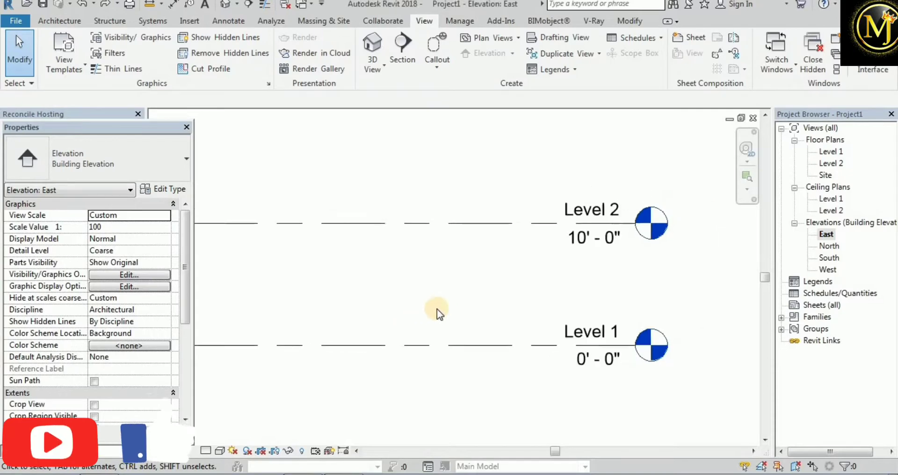
{"action": "scroll", "coordinate": [437, 314], "scroll_direction": "down", "scroll_amount": 1}
{"action": "middle_click_drag", "start_coordinate": [594, 296], "coordinate": [564, 290]}
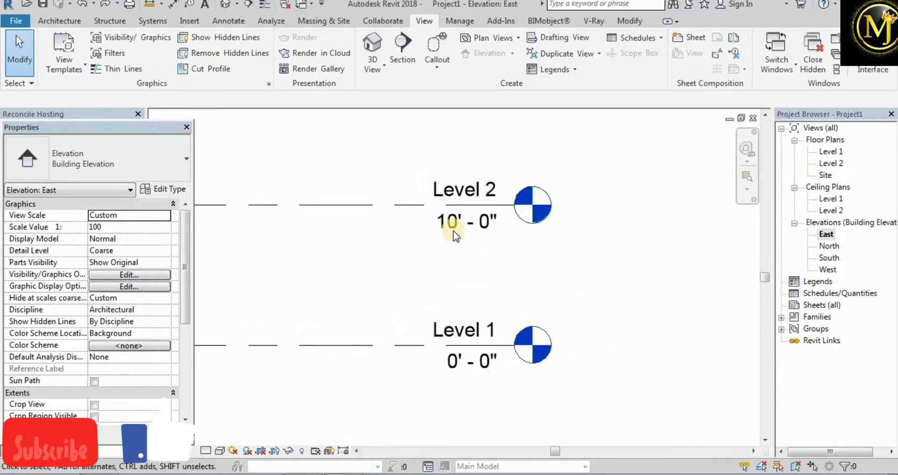
{"action": "scroll", "coordinate": [576, 272], "scroll_direction": "down", "scroll_amount": 4}
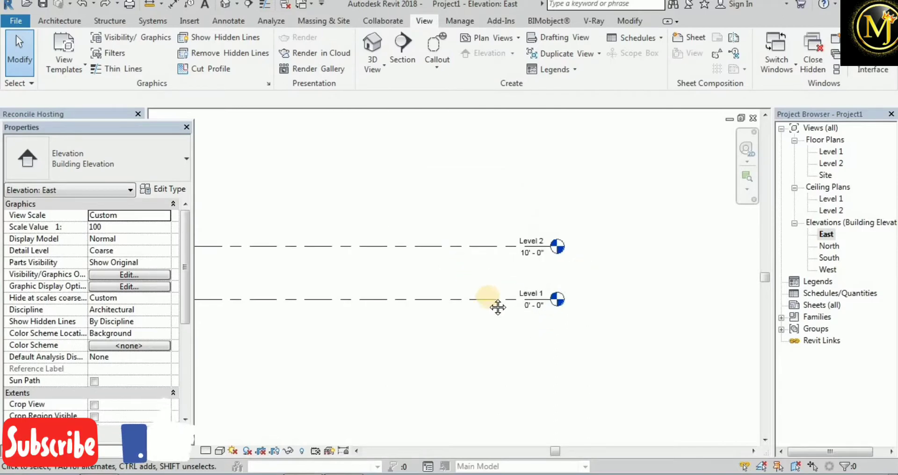
{"action": "middle_click_drag", "start_coordinate": [498, 307], "coordinate": [494, 307]}
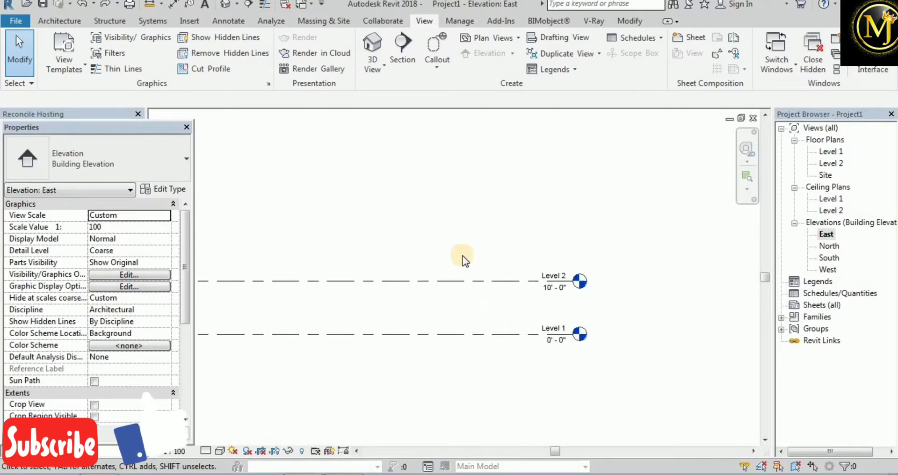
{"action": "scroll", "coordinate": [500, 251], "scroll_direction": "down", "scroll_amount": 1}
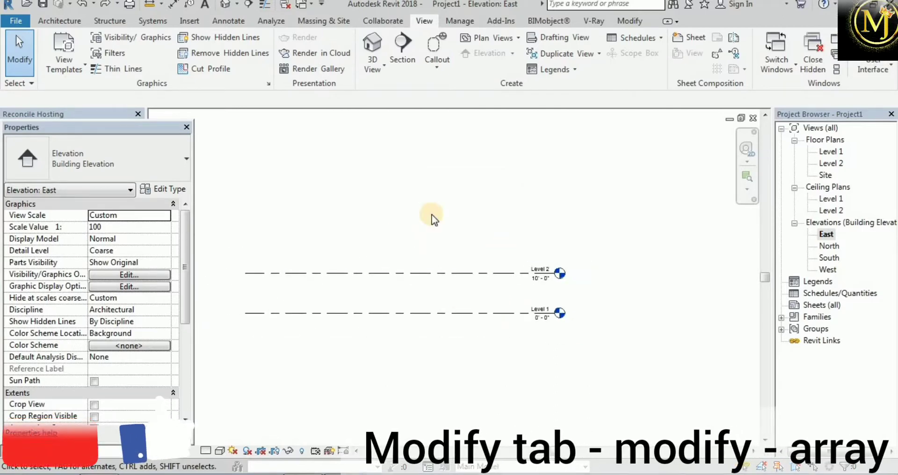
Step: Start the Modify tab's Array tool on the Level 2 level line
{"action": "left_click", "coordinate": [630, 21]}
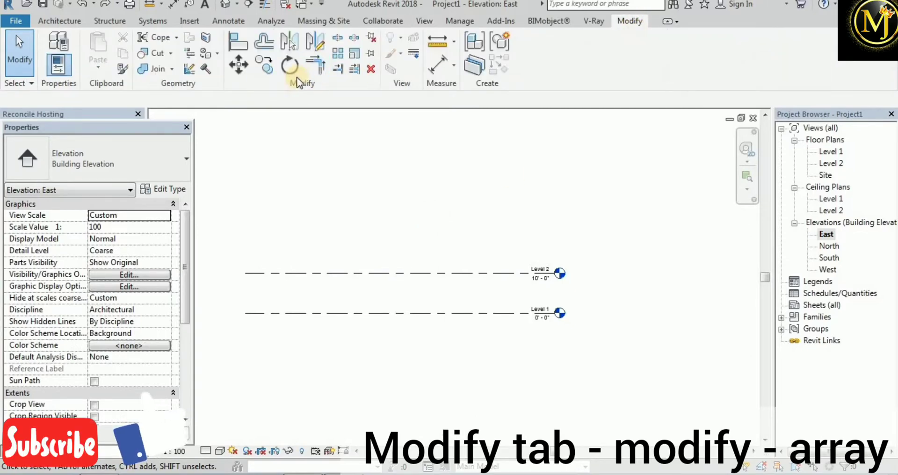
{"action": "left_click", "coordinate": [340, 57]}
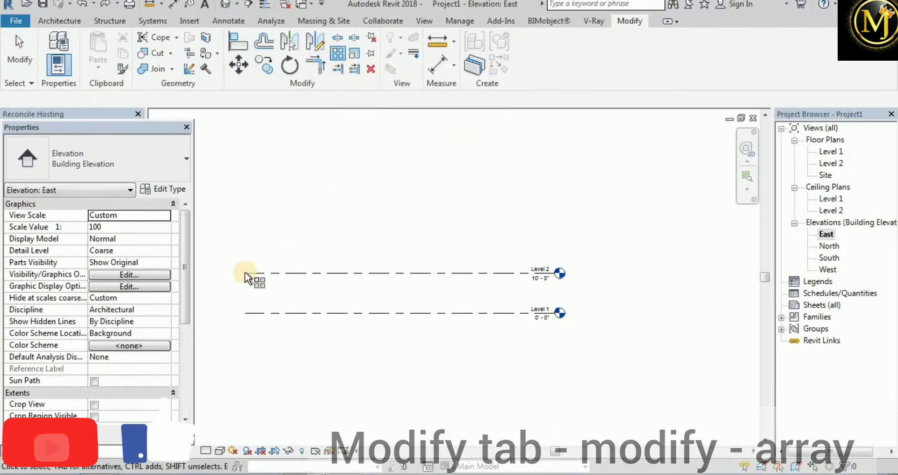
{"action": "scroll", "coordinate": [374, 281], "scroll_direction": "up", "scroll_amount": 2}
{"action": "scroll", "coordinate": [356, 289], "scroll_direction": "up", "scroll_amount": 1}
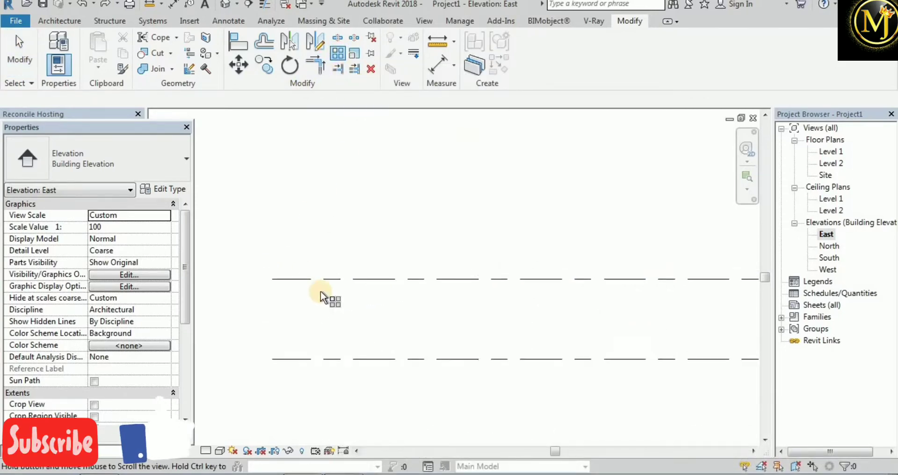
{"action": "left_click", "coordinate": [287, 281]}
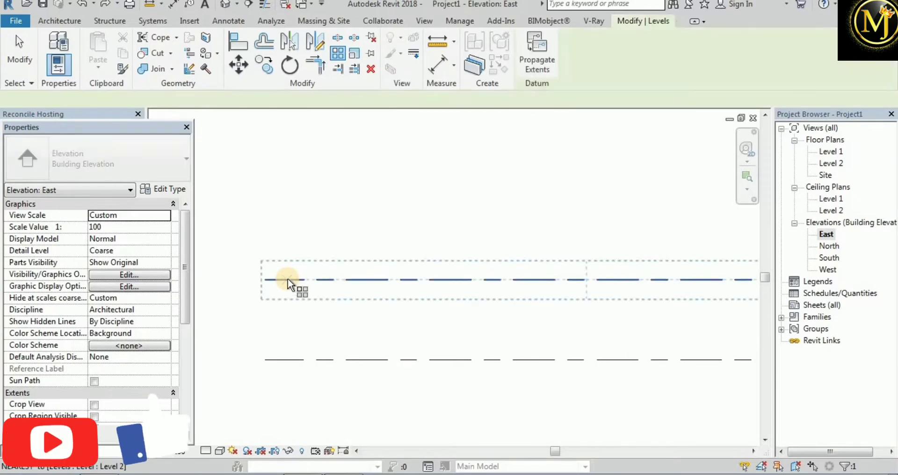
{"action": "scroll", "coordinate": [287, 280], "scroll_direction": "down", "scroll_amount": 2}
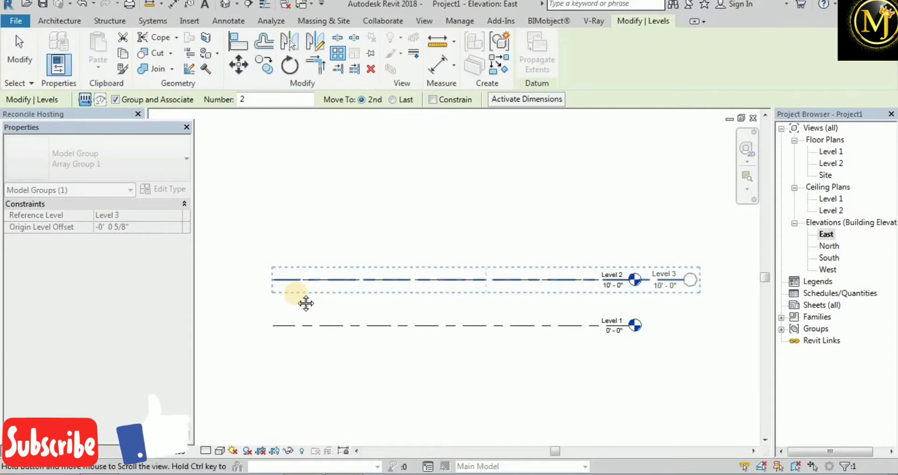
{"action": "scroll", "coordinate": [315, 294], "scroll_direction": "up", "scroll_amount": 3}
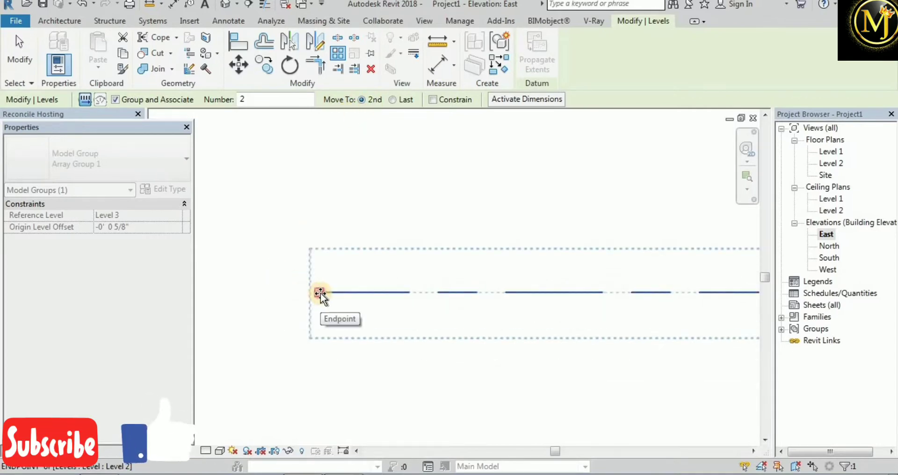
Step: Array Level 2 upward from its left end at 10' spacing, count 20
{"action": "left_click", "coordinate": [320, 293]}
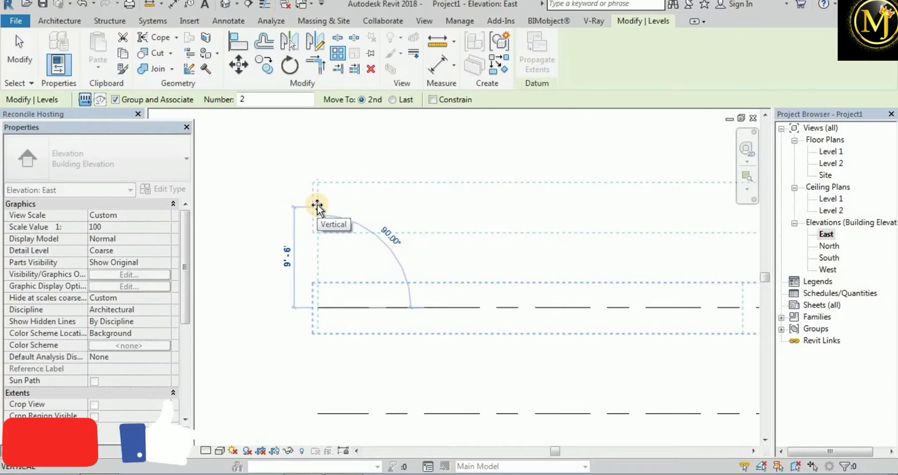
{"action": "type", "text": "1"}
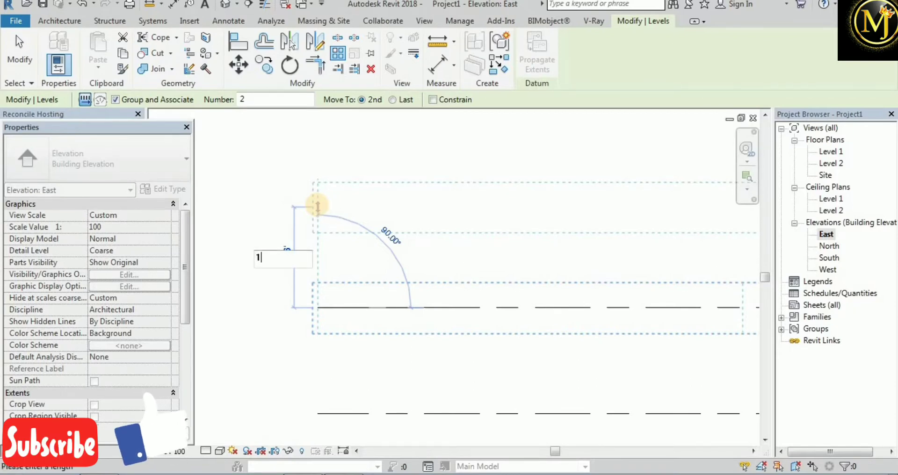
{"action": "type", "text": "'"}
{"action": "key", "text": "Return"}
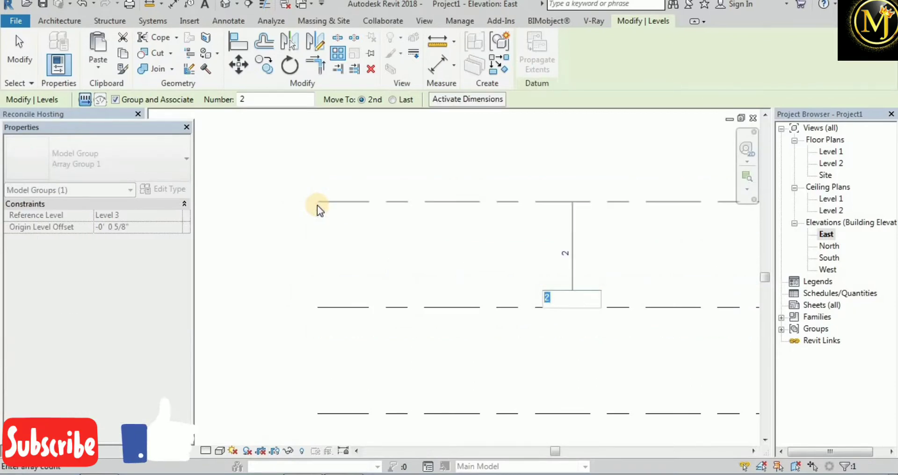
{"action": "scroll", "coordinate": [326, 264], "scroll_direction": "down", "scroll_amount": 2}
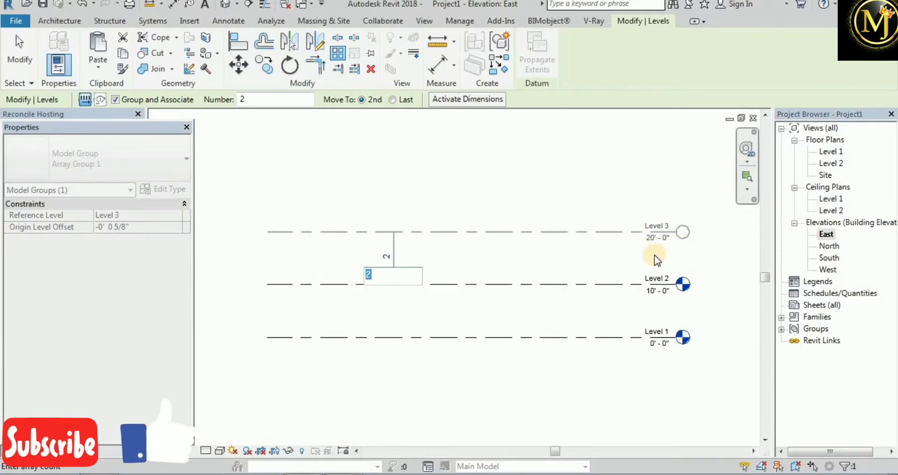
{"action": "scroll", "coordinate": [474, 284], "scroll_direction": "up", "scroll_amount": 1}
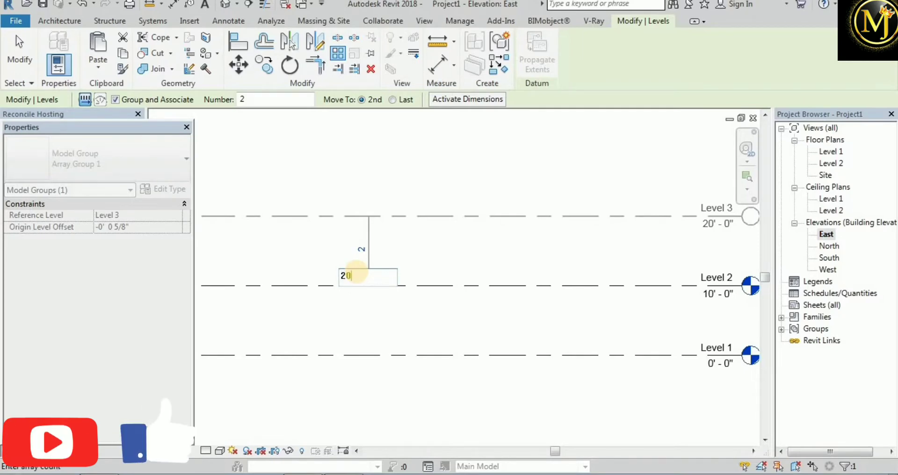
{"action": "key", "text": "Return"}
{"action": "scroll", "coordinate": [395, 335], "scroll_direction": "down", "scroll_amount": 2}
Step: Deselect the array group and zoom out to review Levels 16–21, topping at 200'
{"action": "scroll", "coordinate": [395, 335], "scroll_direction": "down", "scroll_amount": 1}
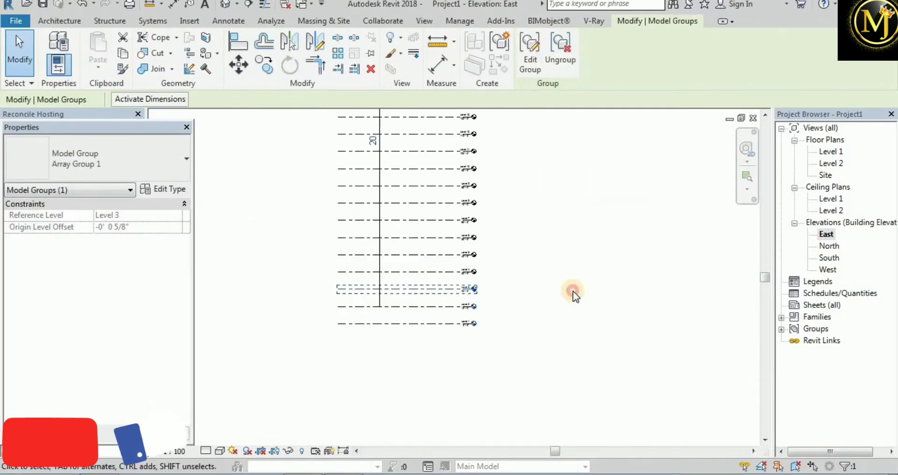
{"action": "left_click", "coordinate": [573, 295]}
{"action": "scroll", "coordinate": [482, 399], "scroll_direction": "up", "scroll_amount": 1}
{"action": "scroll", "coordinate": [423, 261], "scroll_direction": "up", "scroll_amount": 1}
{"action": "scroll", "coordinate": [449, 254], "scroll_direction": "up", "scroll_amount": 2}
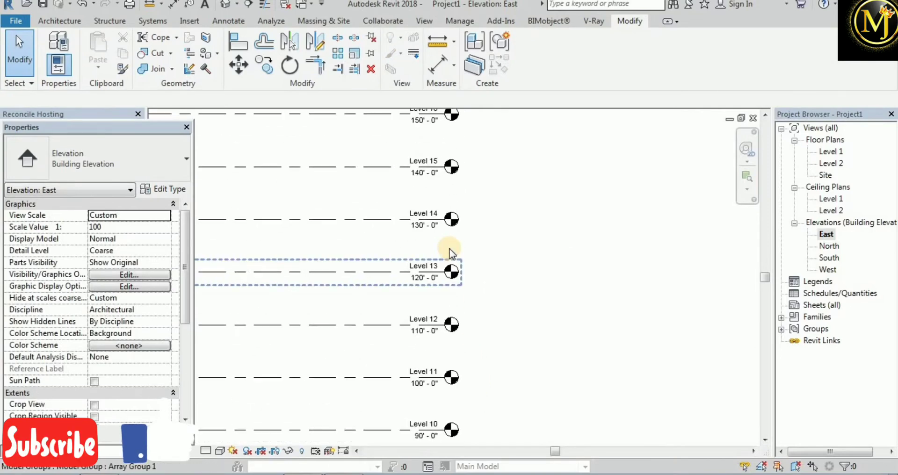
{"action": "scroll", "coordinate": [489, 270], "scroll_direction": "up", "scroll_amount": 1}
{"action": "scroll", "coordinate": [482, 237], "scroll_direction": "up", "scroll_amount": 2, "text": "ctrl"}
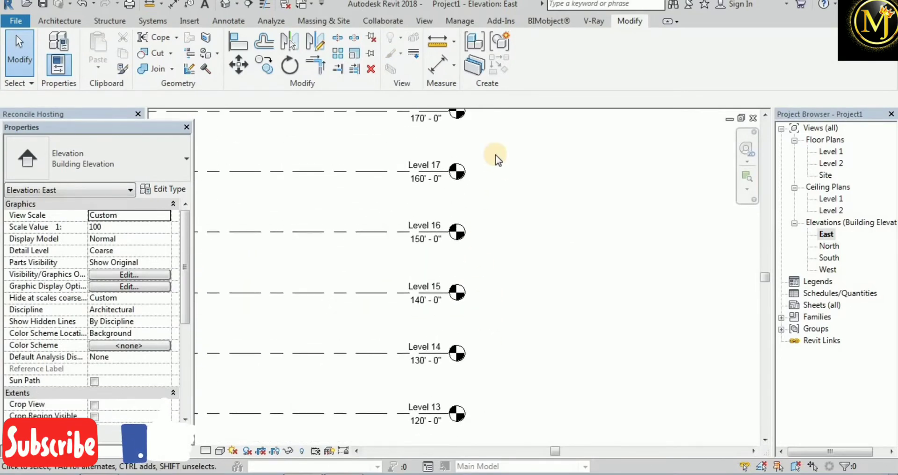
{"action": "scroll", "coordinate": [497, 159], "scroll_direction": "up", "scroll_amount": 2, "text": "ctrl"}
{"action": "scroll", "coordinate": [493, 254], "scroll_direction": "up", "scroll_amount": 1, "text": "ctrl"}
{"action": "scroll", "coordinate": [493, 125], "scroll_direction": "down", "scroll_amount": 1}
{"action": "scroll", "coordinate": [462, 181], "scroll_direction": "up", "scroll_amount": 2}
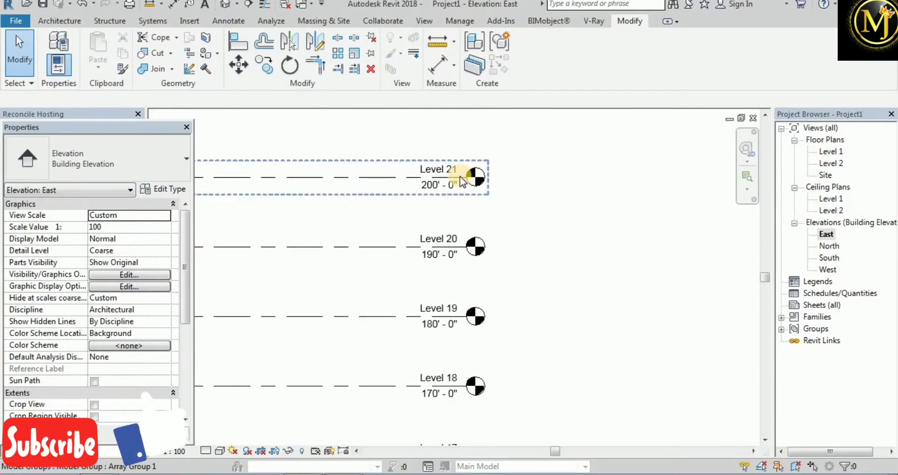
{"action": "scroll", "coordinate": [462, 181], "scroll_direction": "up", "scroll_amount": 2}
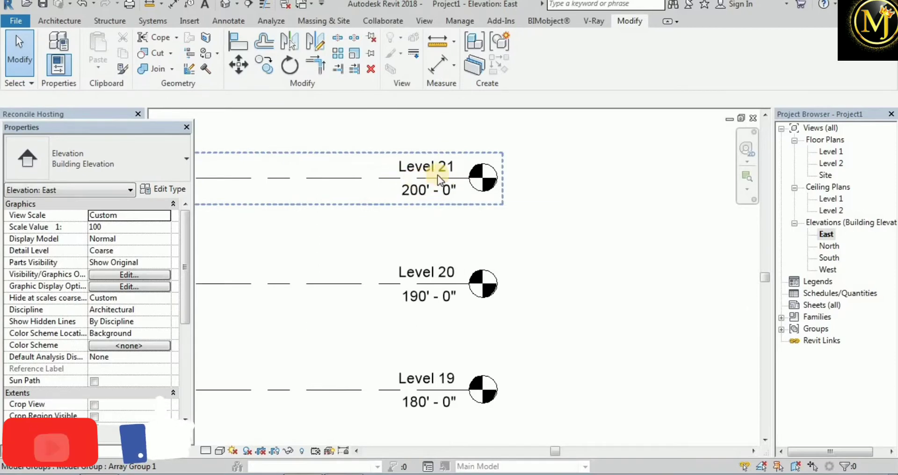
{"action": "scroll", "coordinate": [514, 213], "scroll_direction": "down", "scroll_amount": 4}
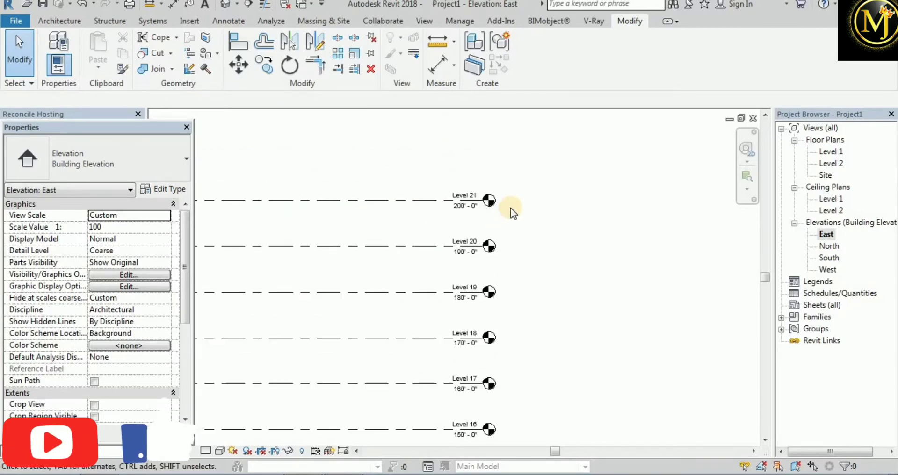
Step: Open the North, South and West elevations and confirm the arrayed levels appear in each
{"action": "double_click", "coordinate": [830, 245]}
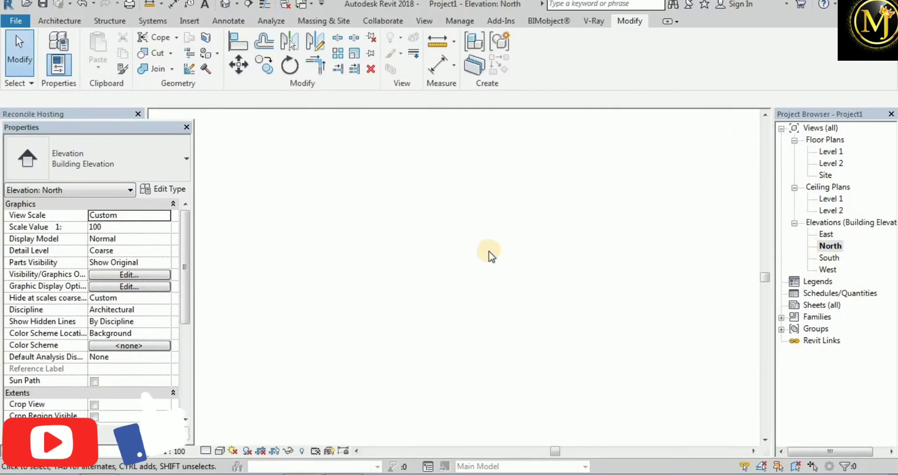
{"action": "middle_click_drag", "start_coordinate": [704, 131], "coordinate": [485, 290]}
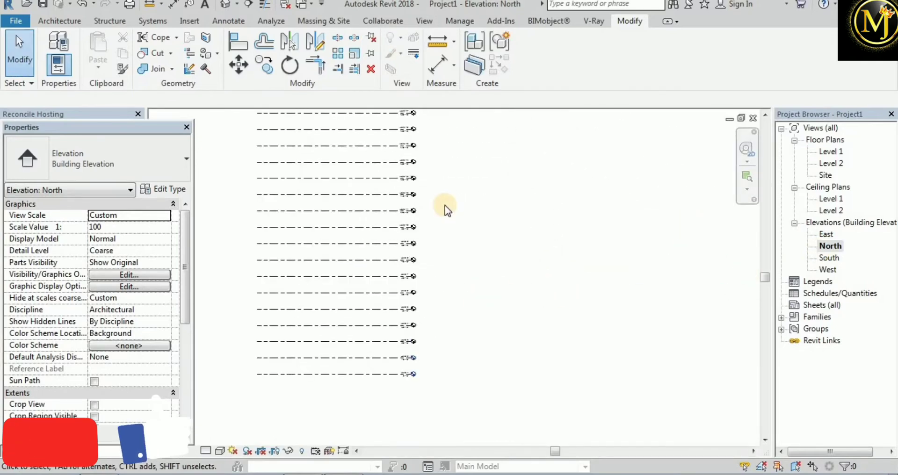
{"action": "scroll", "coordinate": [411, 232], "scroll_direction": "up", "scroll_amount": 2}
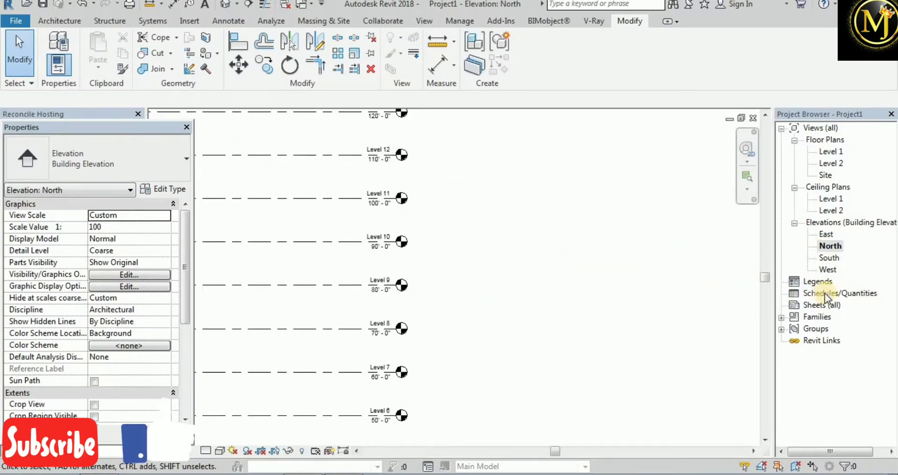
{"action": "double_click", "coordinate": [829, 257]}
{"action": "double_click", "coordinate": [828, 269]}
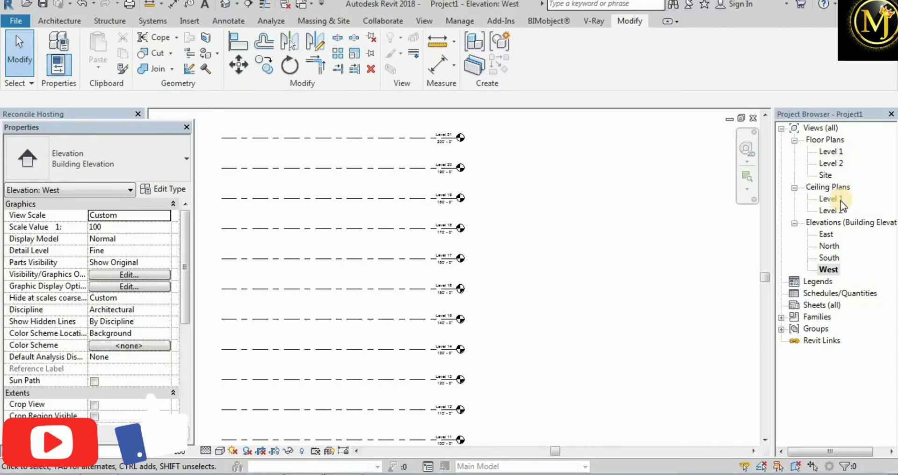
{"action": "scroll", "coordinate": [457, 150], "scroll_direction": "up", "scroll_amount": 1}
{"action": "scroll", "coordinate": [457, 145], "scroll_direction": "up", "scroll_amount": 1}
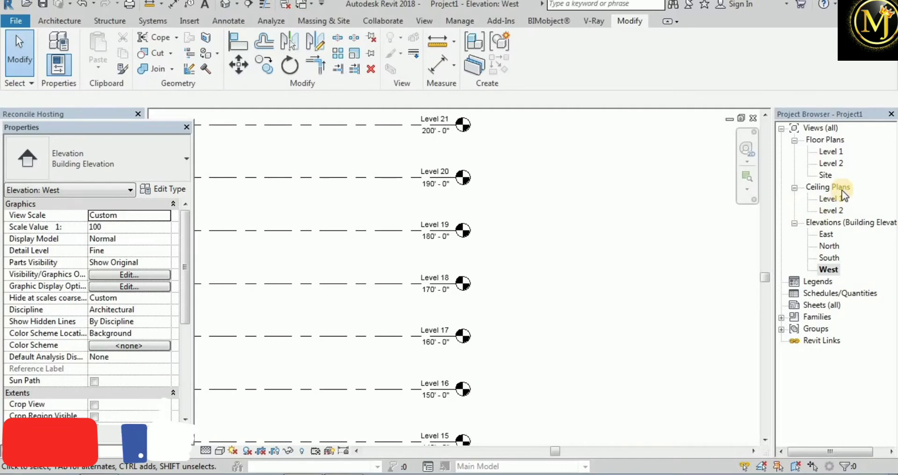
Step: Create floor plan views for Levels 3 through 21 from View > Plan Views
{"action": "left_click", "coordinate": [424, 20]}
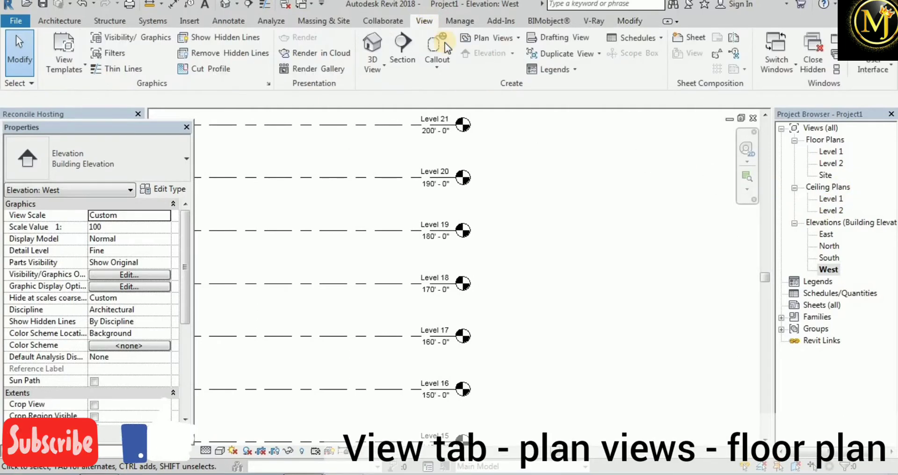
{"action": "left_click", "coordinate": [510, 42]}
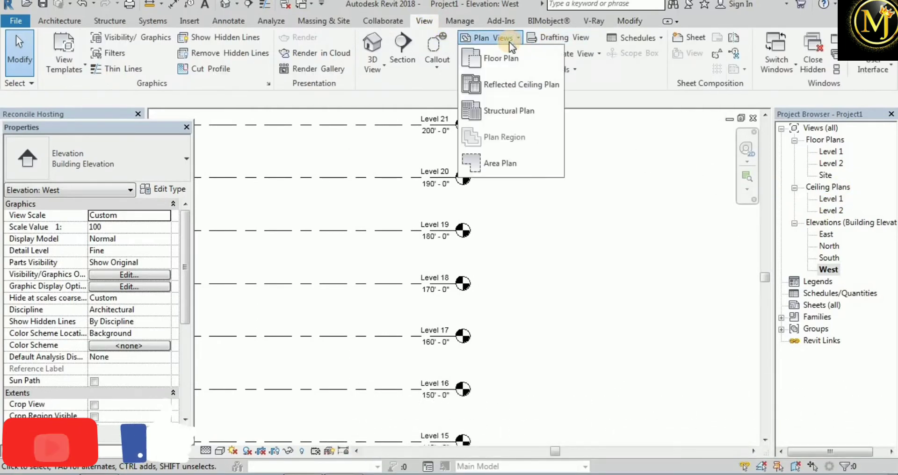
{"action": "left_click", "coordinate": [503, 59]}
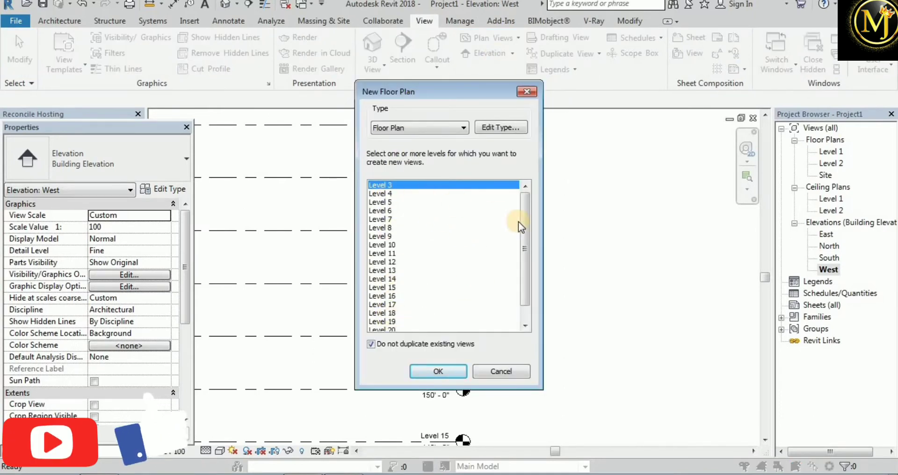
{"action": "left_click_drag", "start_coordinate": [524, 226], "coordinate": [522, 271]}
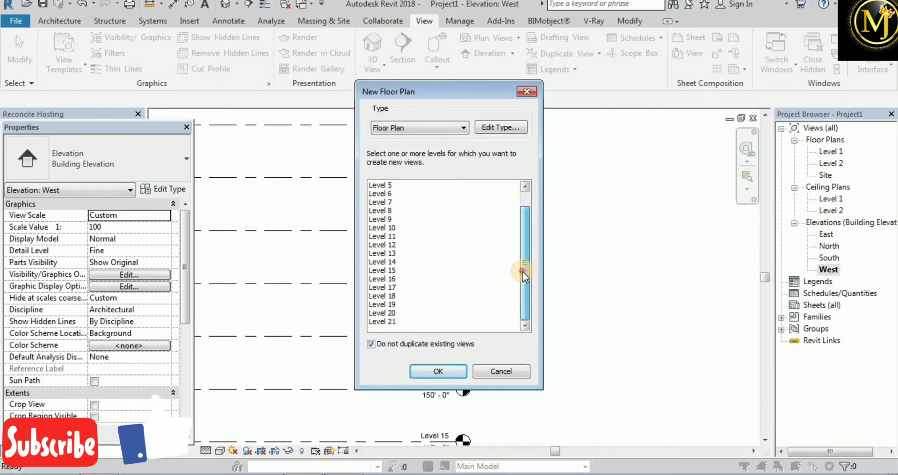
{"action": "left_click", "coordinate": [395, 321], "text": "shift"}
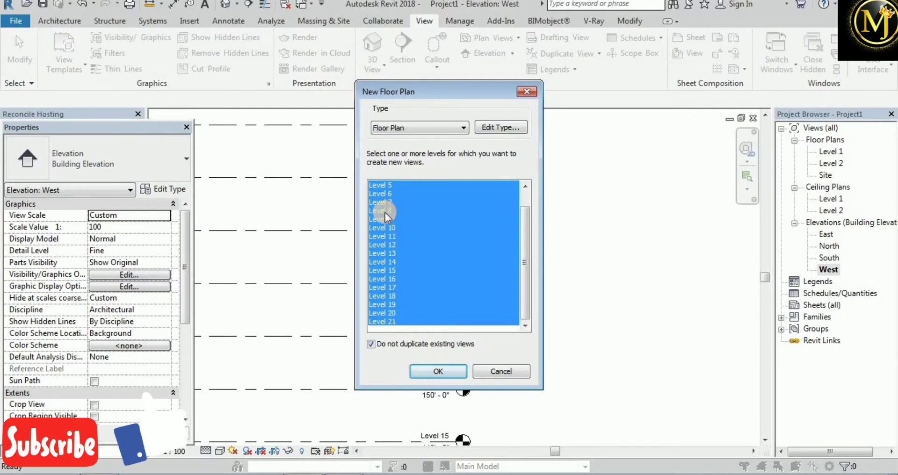
{"action": "left_click", "coordinate": [444, 373]}
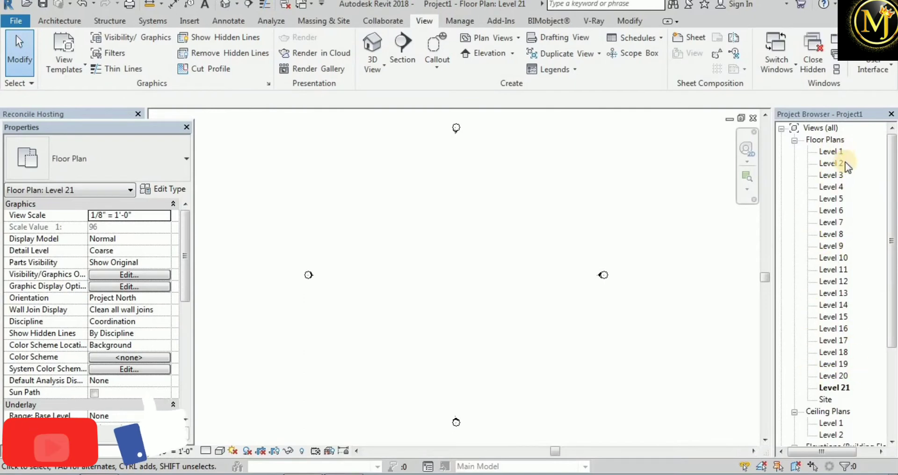
Step: Create reflected ceiling plans for Levels 3 through 21 from Plan Views
{"action": "scroll", "coordinate": [893, 370], "scroll_direction": "down", "scroll_amount": 1}
{"action": "scroll", "coordinate": [893, 370], "scroll_direction": "down", "scroll_amount": 5}
{"action": "left_click", "coordinate": [828, 399]}
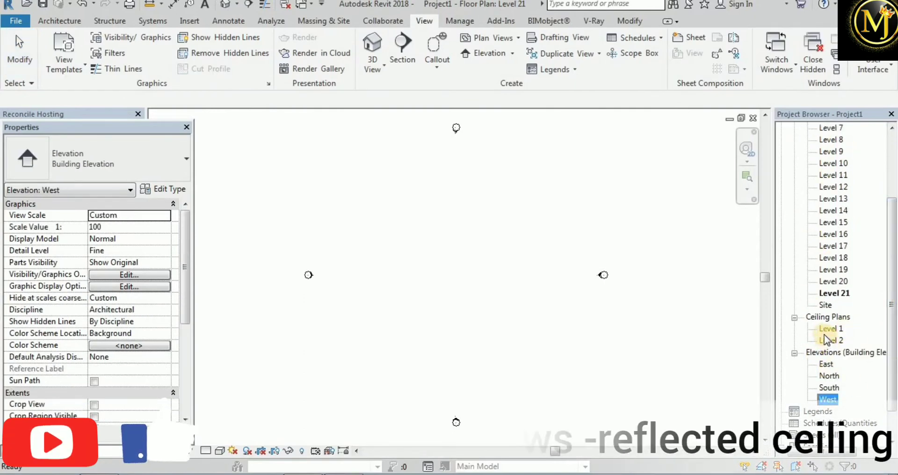
{"action": "left_click", "coordinate": [487, 37]}
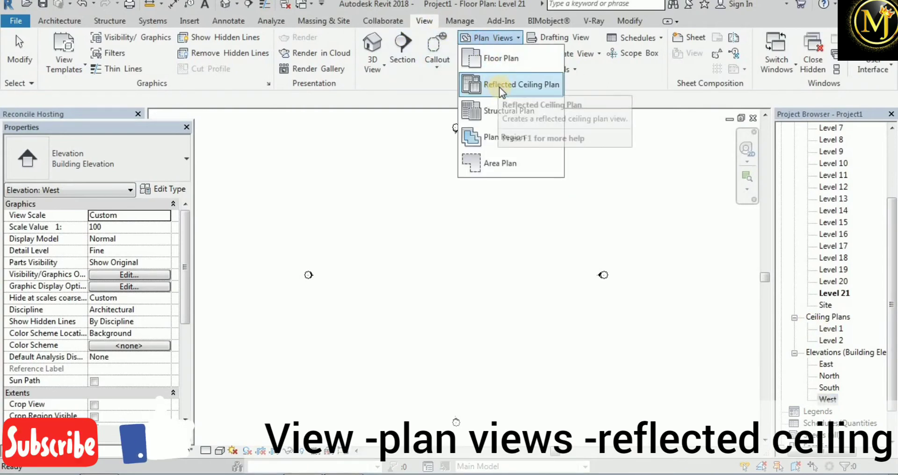
{"action": "left_click", "coordinate": [499, 86]}
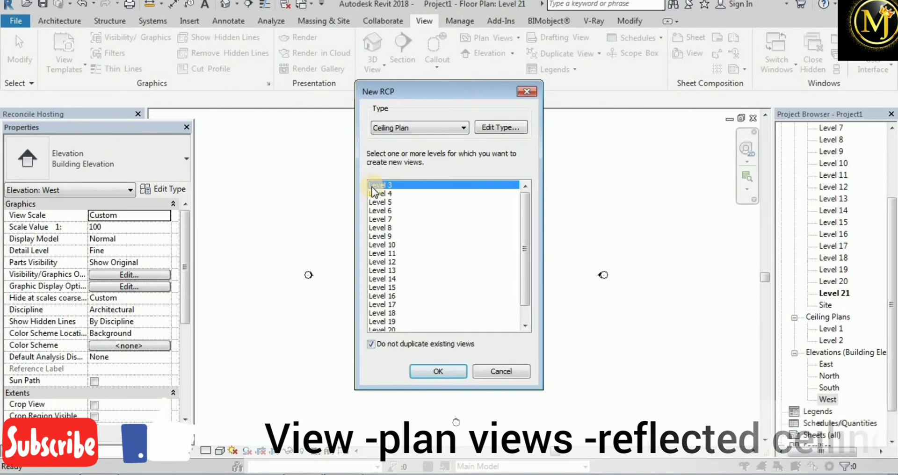
{"action": "left_click_drag", "start_coordinate": [528, 240], "coordinate": [515, 313]}
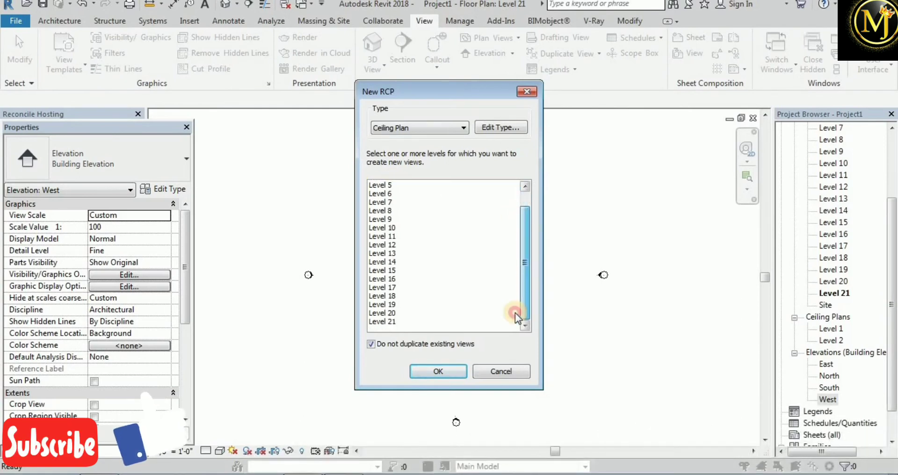
{"action": "left_click", "coordinate": [399, 322], "text": "shift"}
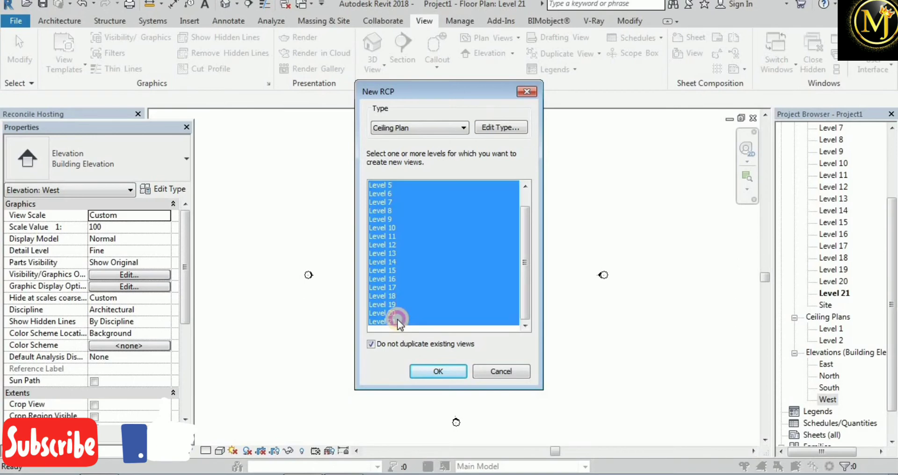
{"action": "left_click", "coordinate": [449, 371]}
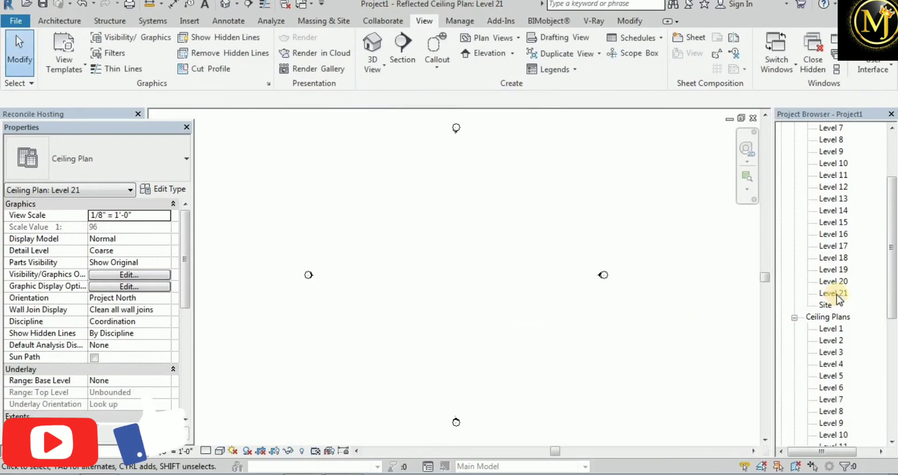
{"action": "left_click_drag", "start_coordinate": [891, 281], "coordinate": [875, 407]}
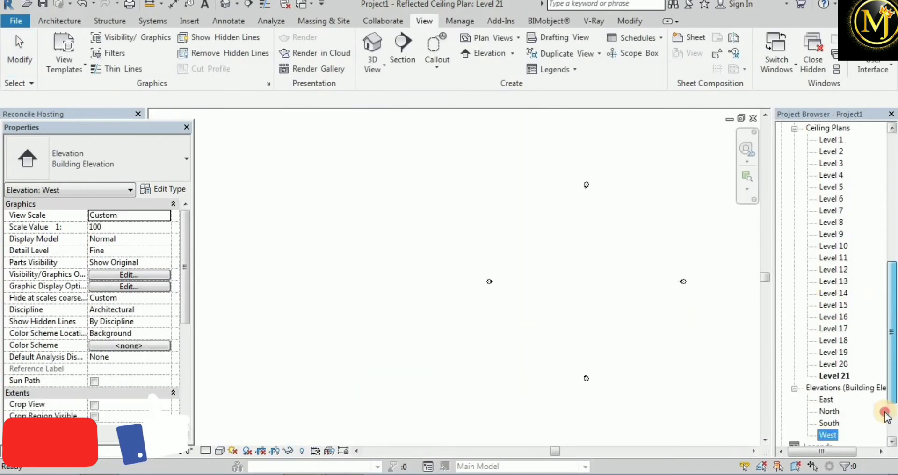